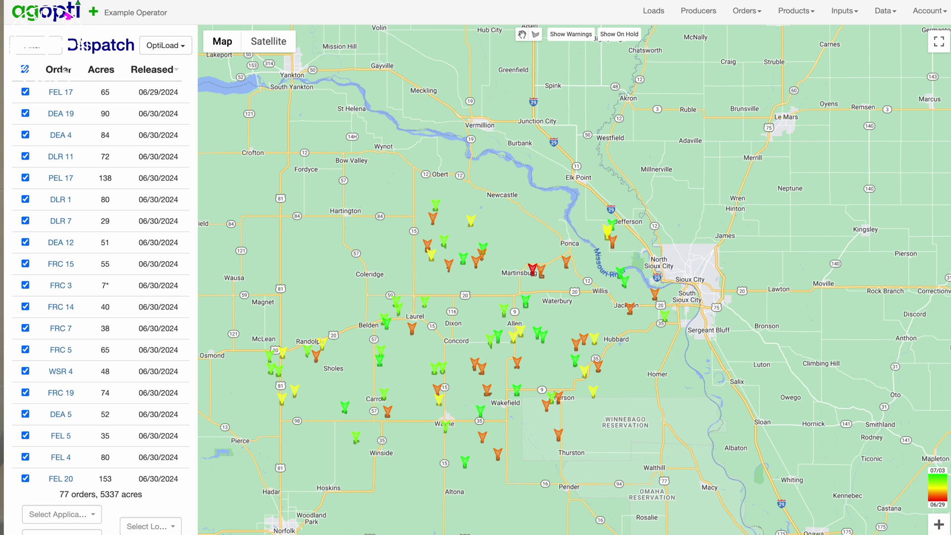
- Add a Crop filter to the dispatch orders that includes every crop
left_click(55, 48)
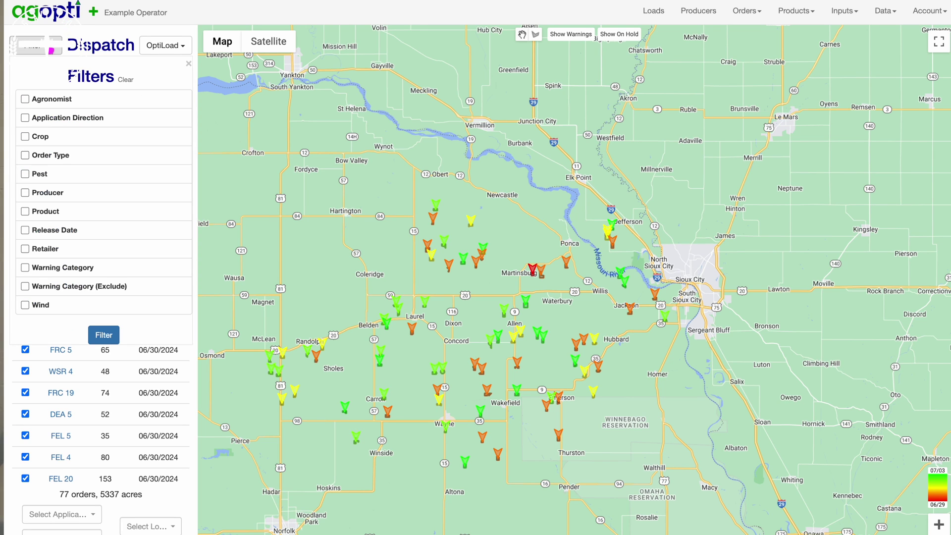
left_click(25, 136)
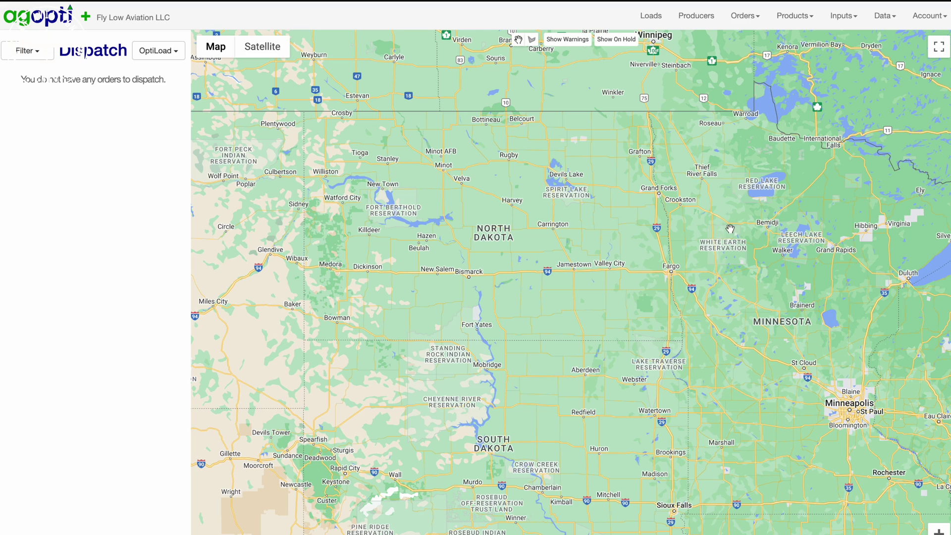
- Start a new producer row with the producer's name, street address and city
left_click(700, 18)
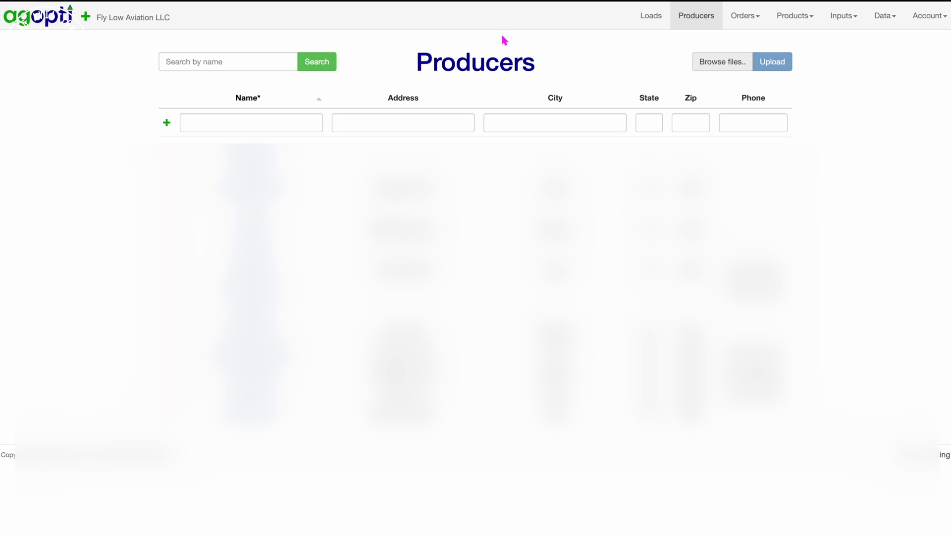
left_click(280, 118)
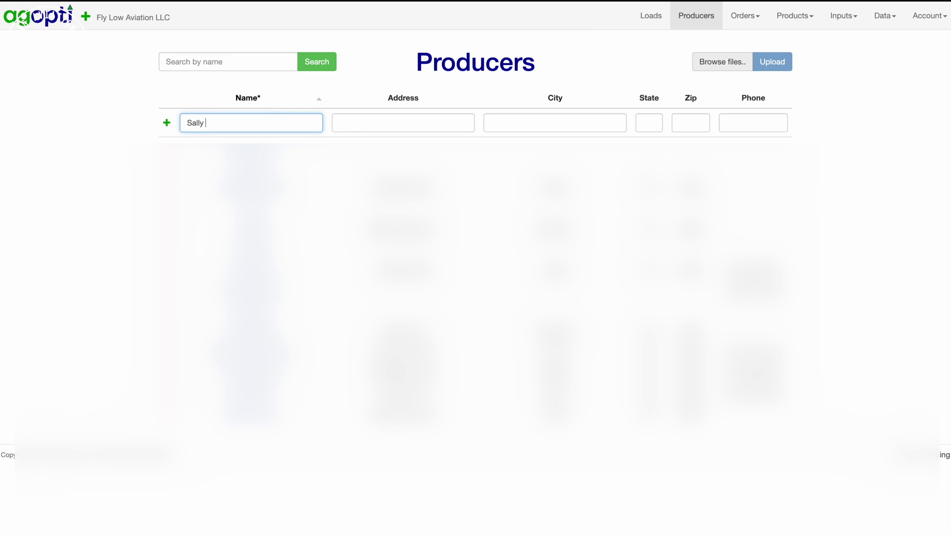
left_click(403, 123)
type("111")
left_click(555, 123)
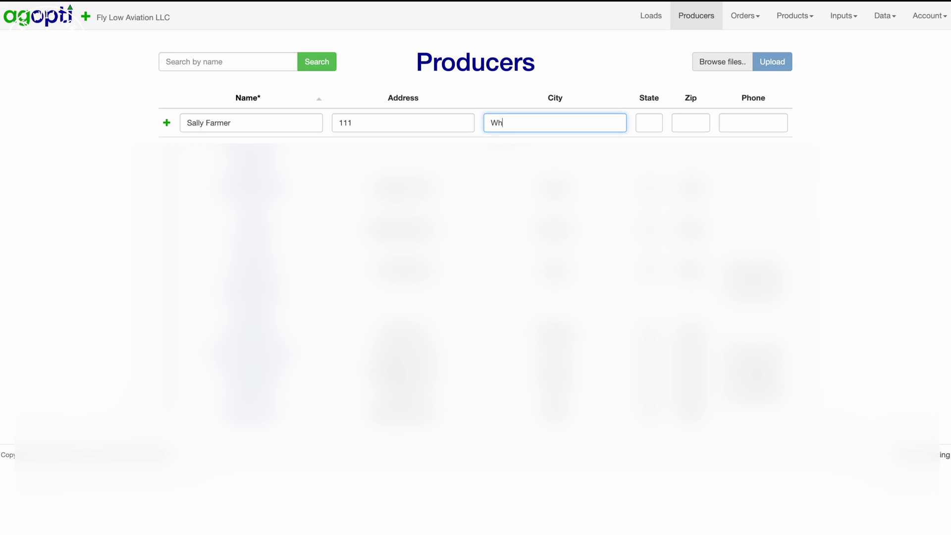
- Fill in state ND, the zip code and phone number, then add the producer record
left_click(649, 123)
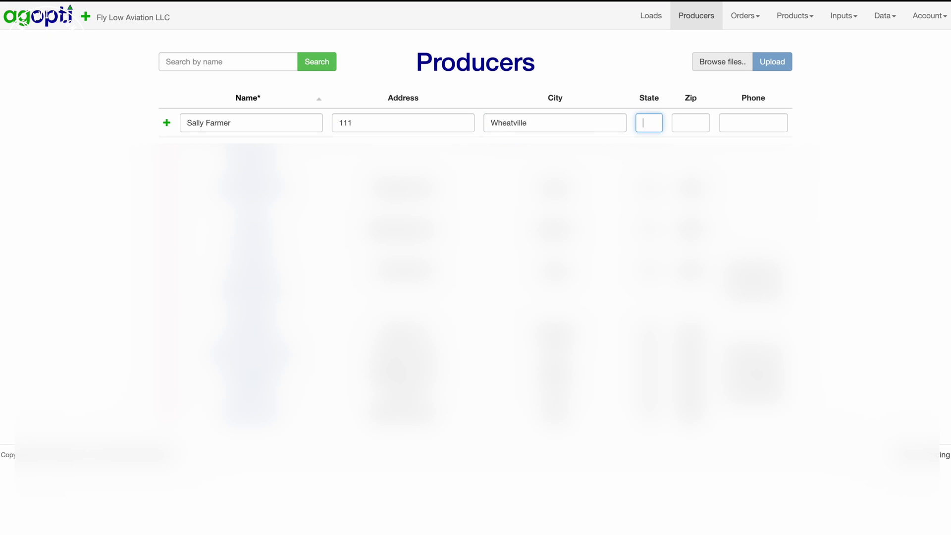
type("ND")
key("Tab")
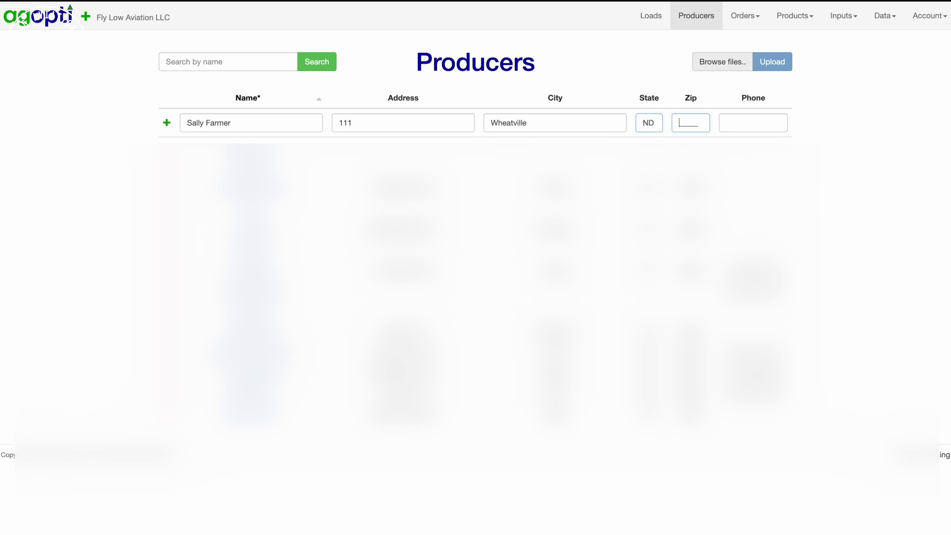
type("58888")
key("Tab")
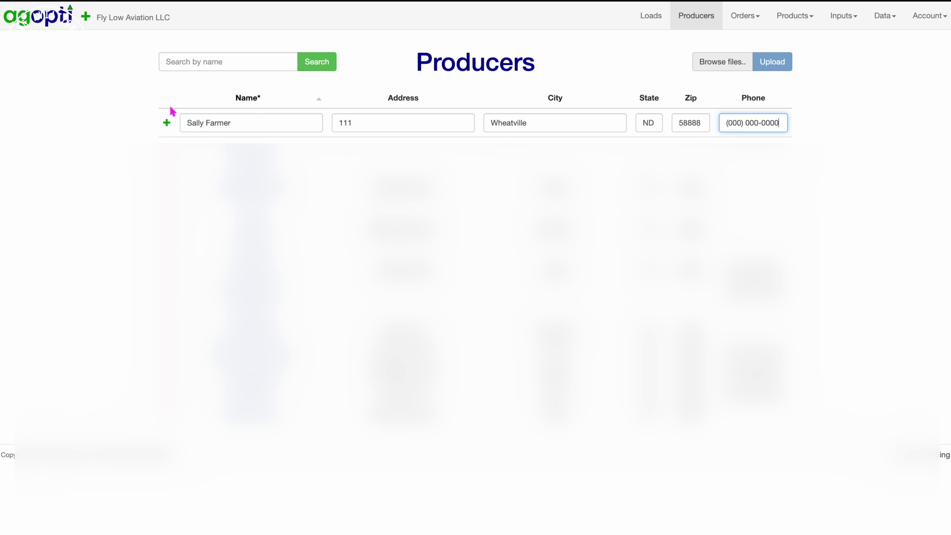
left_click(168, 123)
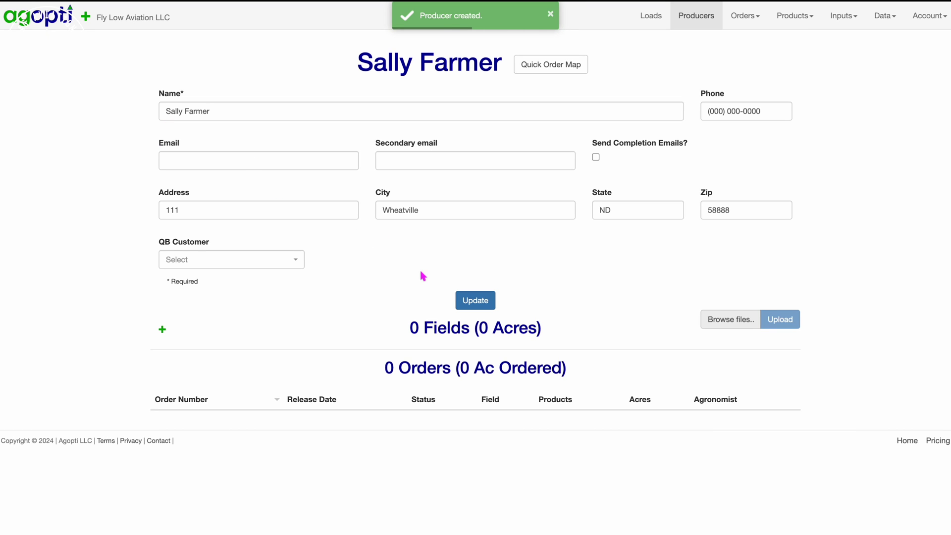
left_click(162, 330)
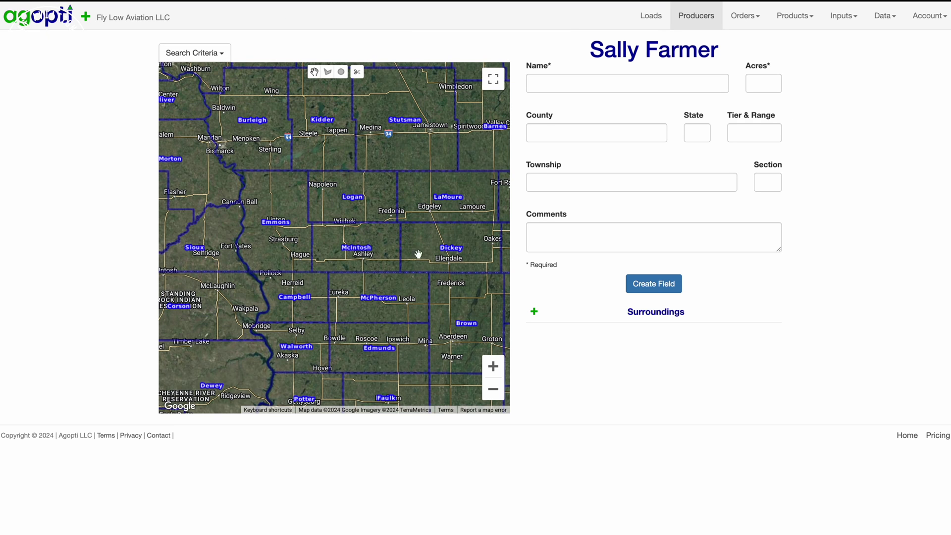
- Zoom the map to section 16 near Napoleon in West Logan
triple_click(493, 367)
left_click_drag(430, 219, 426, 347)
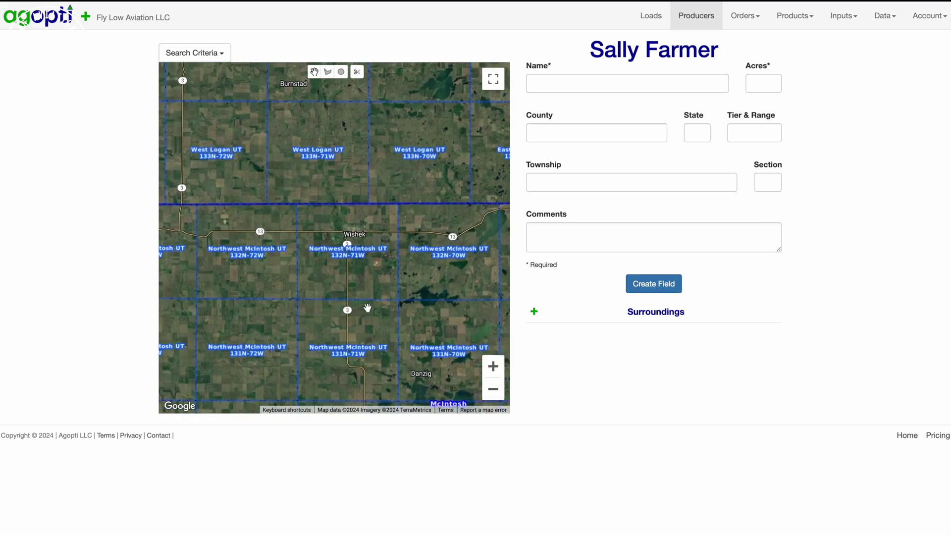
left_click_drag(403, 89, 399, 228)
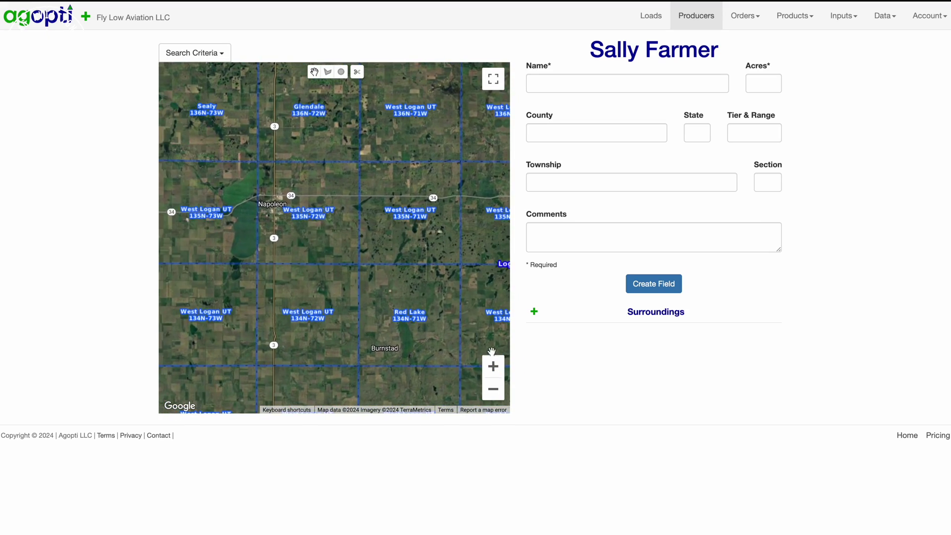
double_click(492, 367)
left_click_drag(317, 172, 374, 197)
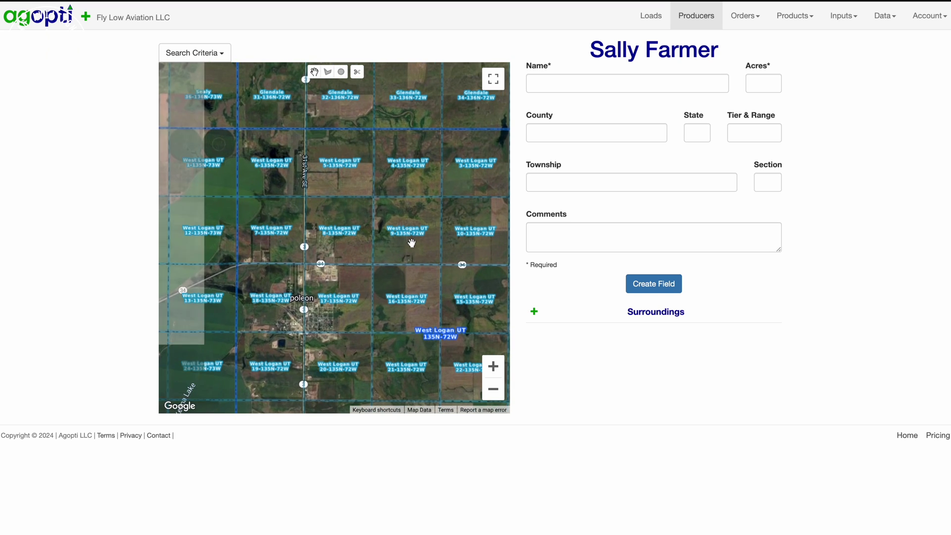
double_click(443, 345)
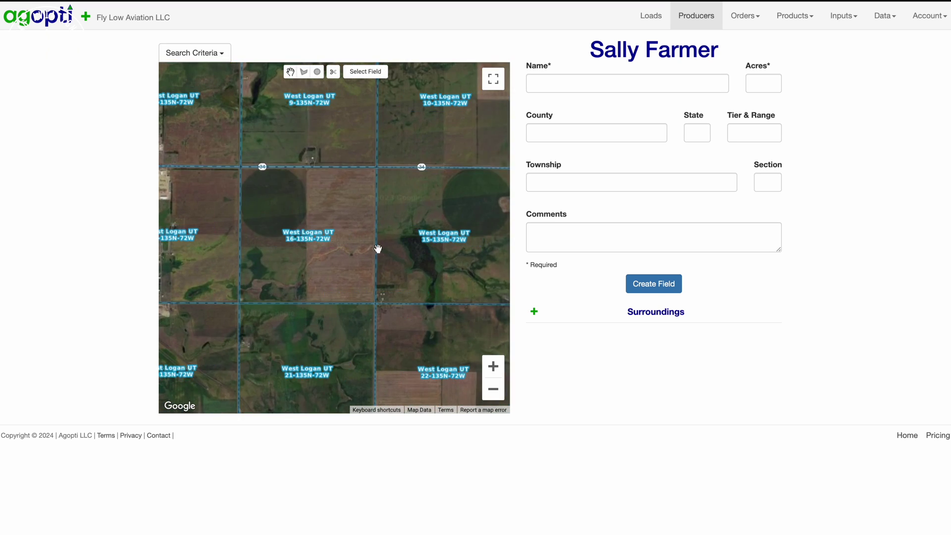
left_click_drag(436, 266, 490, 283)
left_click(492, 366)
left_click_drag(361, 230, 197, 214)
- Draw a four-corner field boundary over the east half of section 16
left_click(366, 72)
left_click(359, 171)
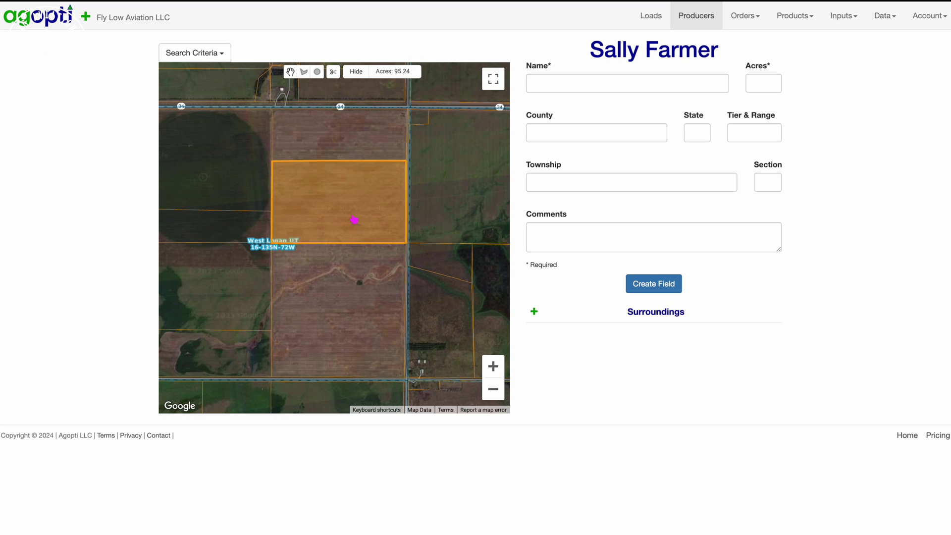
left_click(356, 72)
left_click(304, 71)
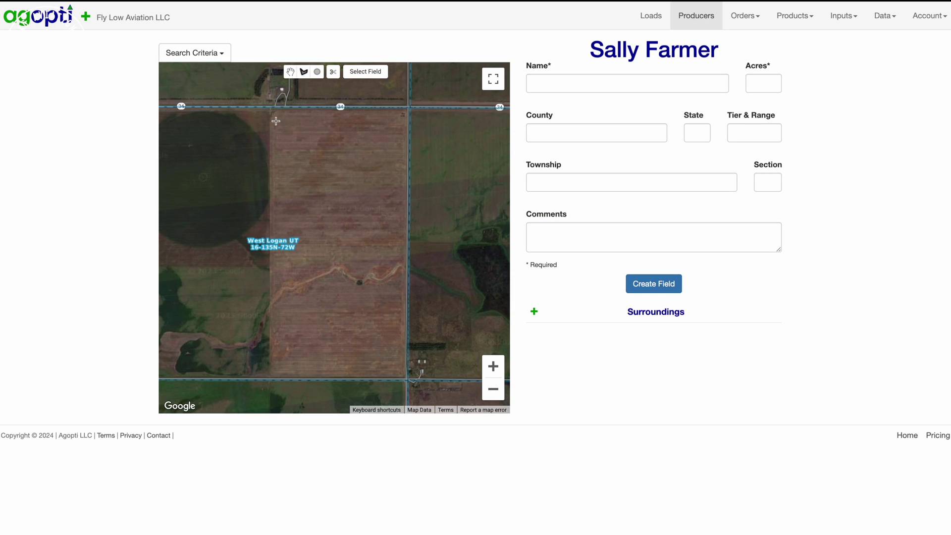
left_click(270, 110)
left_click(407, 110)
left_click(407, 377)
left_click(270, 376)
left_click(269, 110)
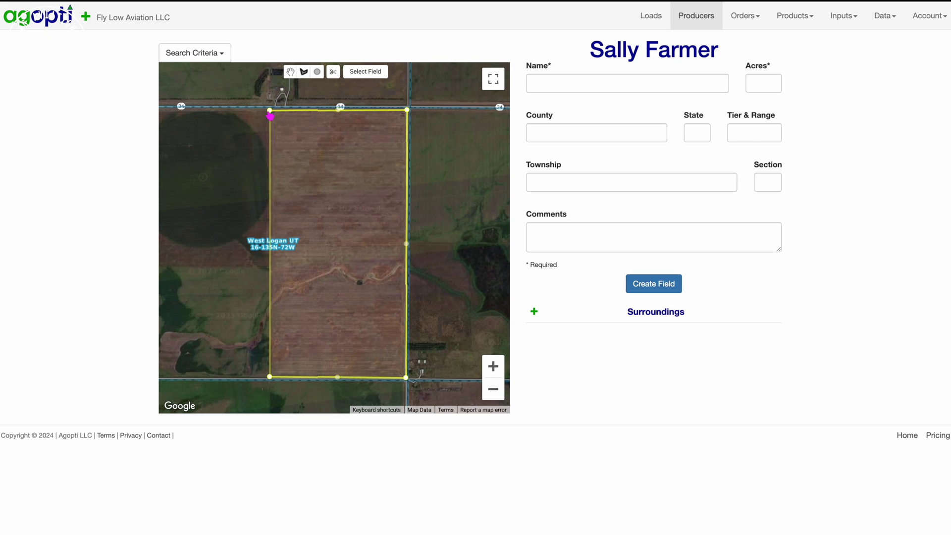
- Name the field 'W Logan 16 E1/2' and create it
left_click(583, 81)
type("W Logan 16 E1/2")
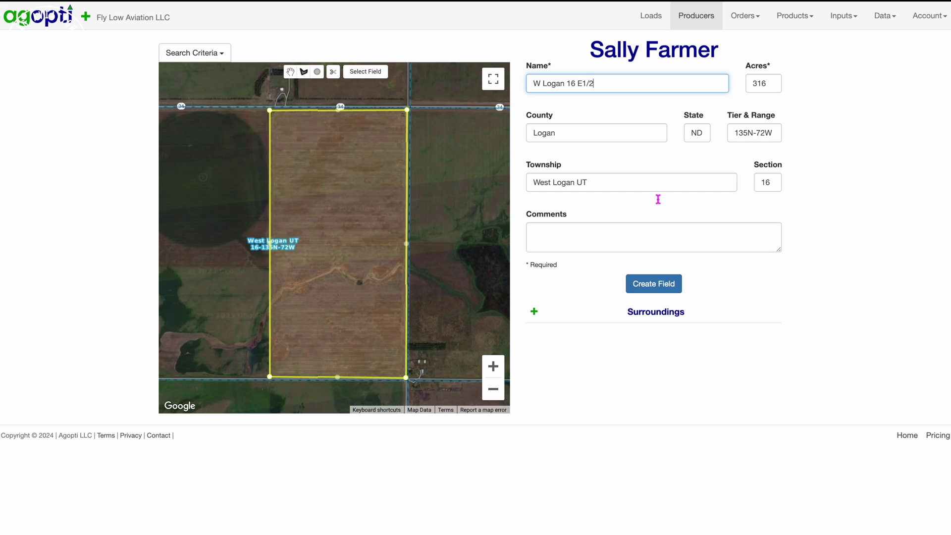
left_click(653, 287)
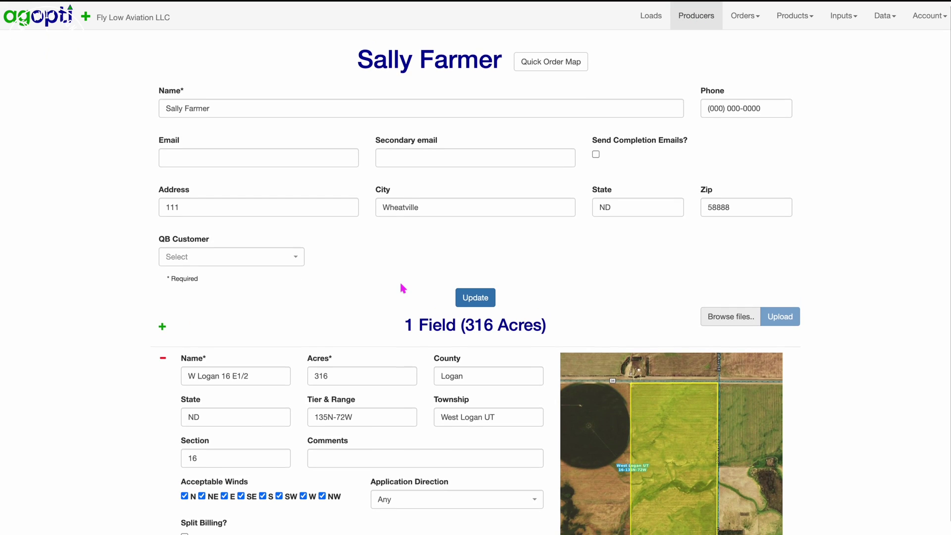
scroll(401, 287, "down", 2)
scroll(401, 286, "up", 2)
left_click(549, 69)
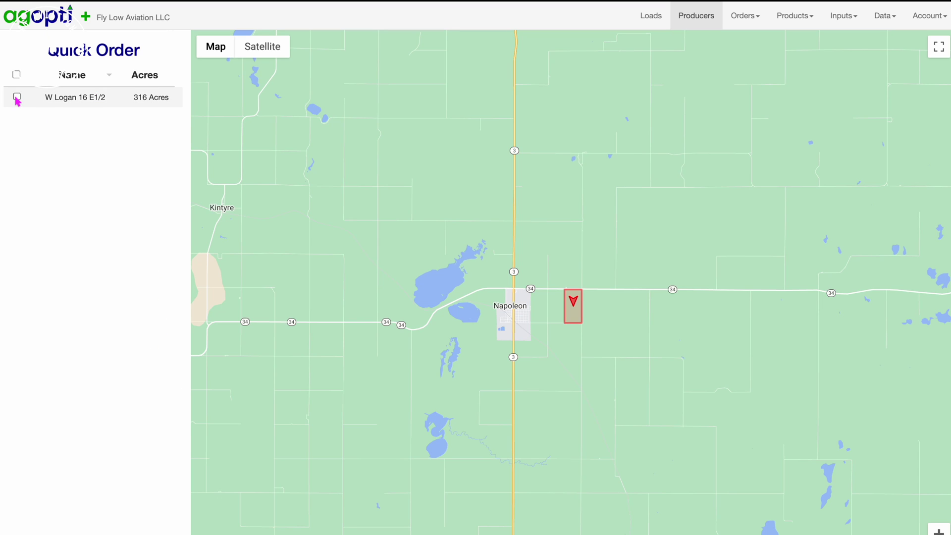
- Start an order on W Logan 16 E1/2 with crop Corn, pest Disease and 5 GPA
left_click(17, 96)
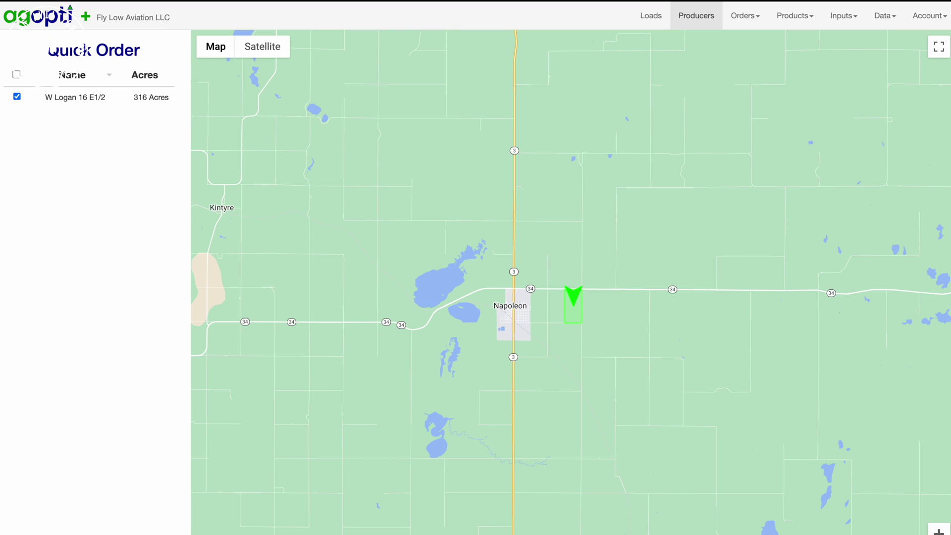
left_click(573, 297)
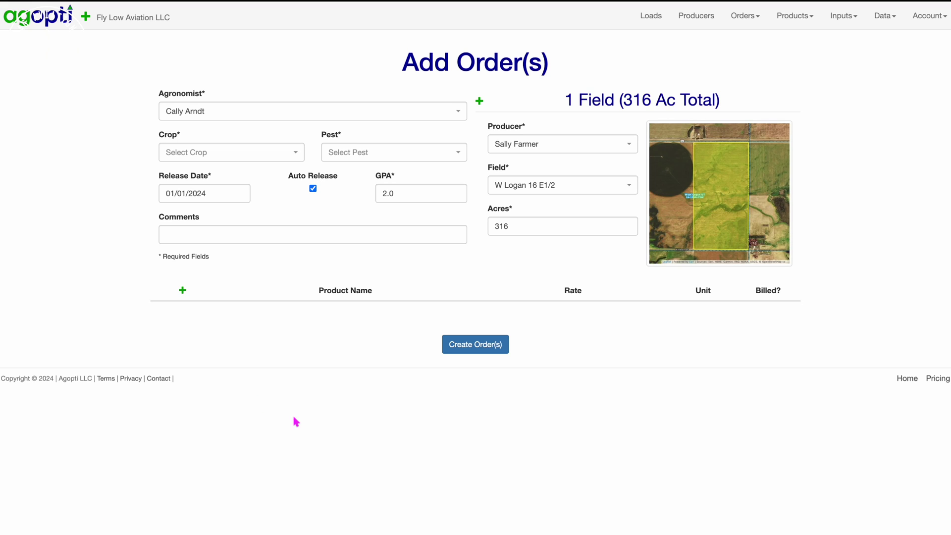
left_click(272, 154)
left_click(195, 240)
left_click(366, 151)
left_click(349, 213)
left_click(391, 192)
type("5")
left_click(458, 261)
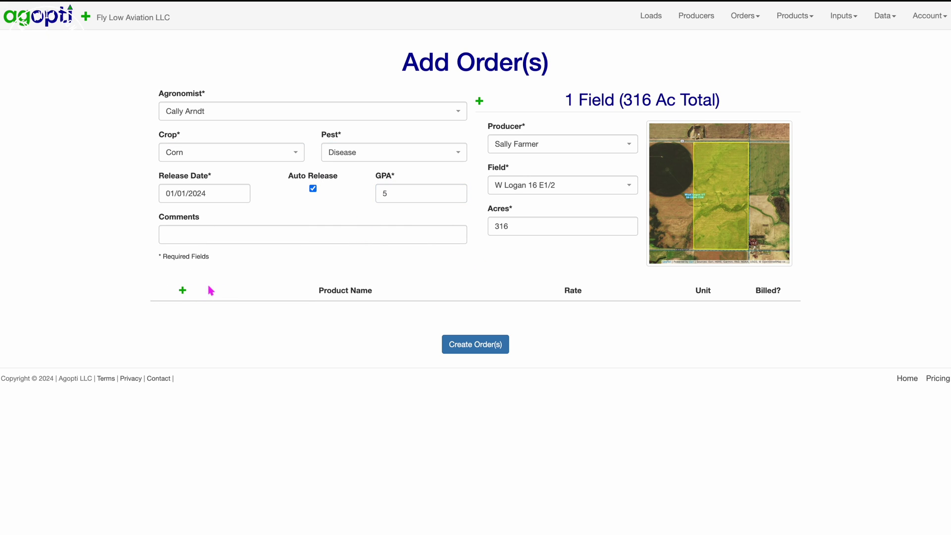
- Add unbilled Trivapro at 13.7 floz/ac and create the order
left_click(182, 293)
left_click(271, 316)
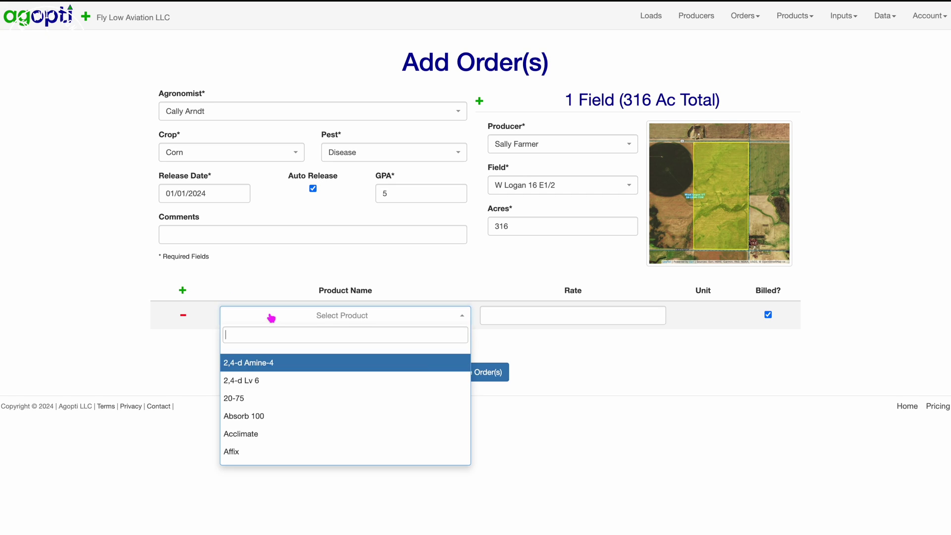
type("tr")
left_click(275, 384)
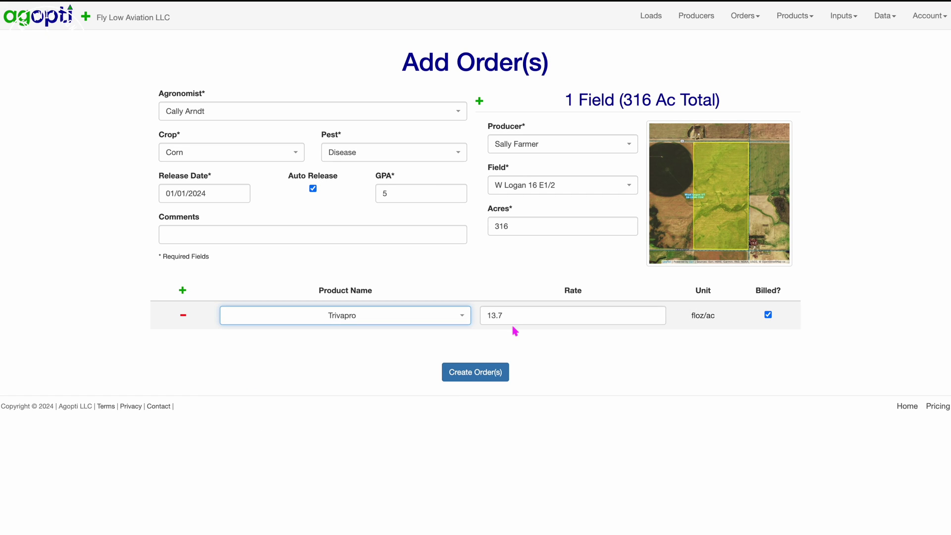
left_click(768, 314)
left_click(475, 372)
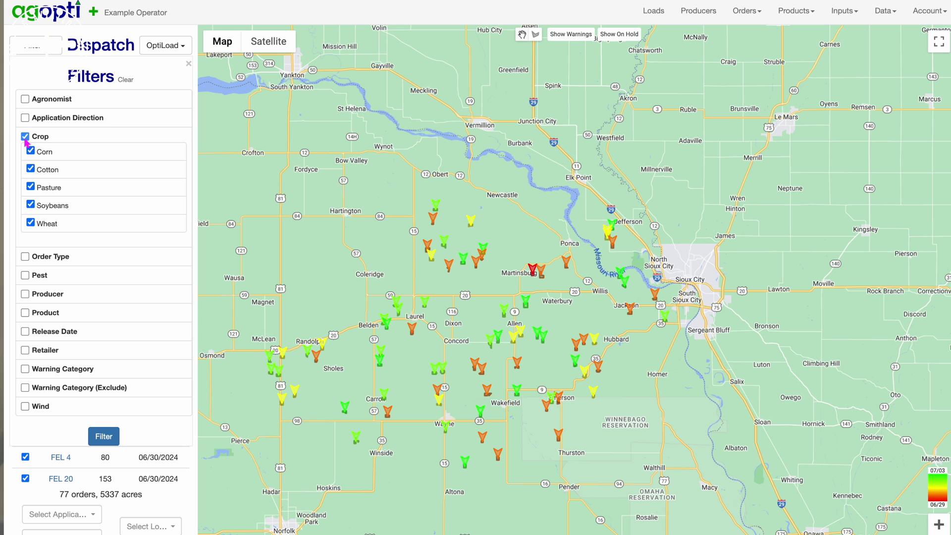
- Replace the crop filter with a Lorsban Advanced product filter and apply it
left_click(24, 137)
left_click(44, 136)
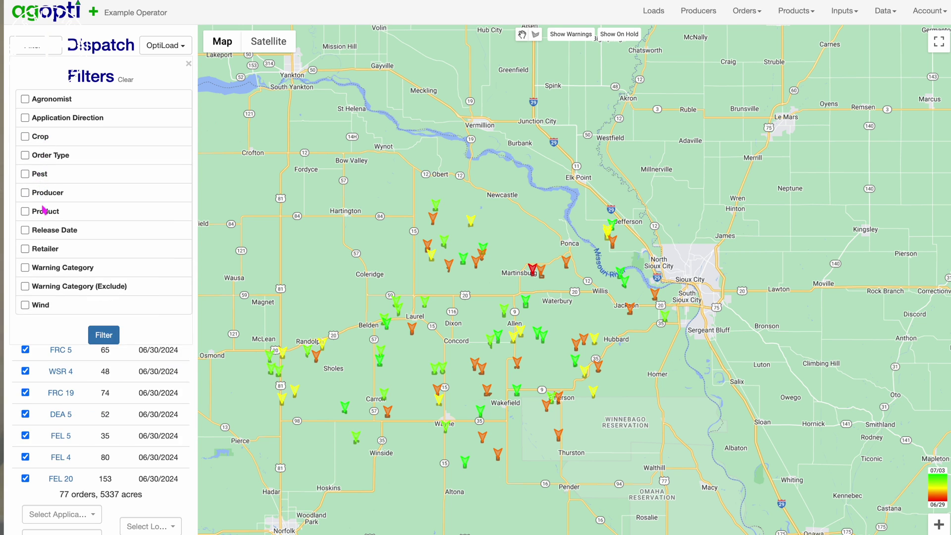
left_click(38, 212)
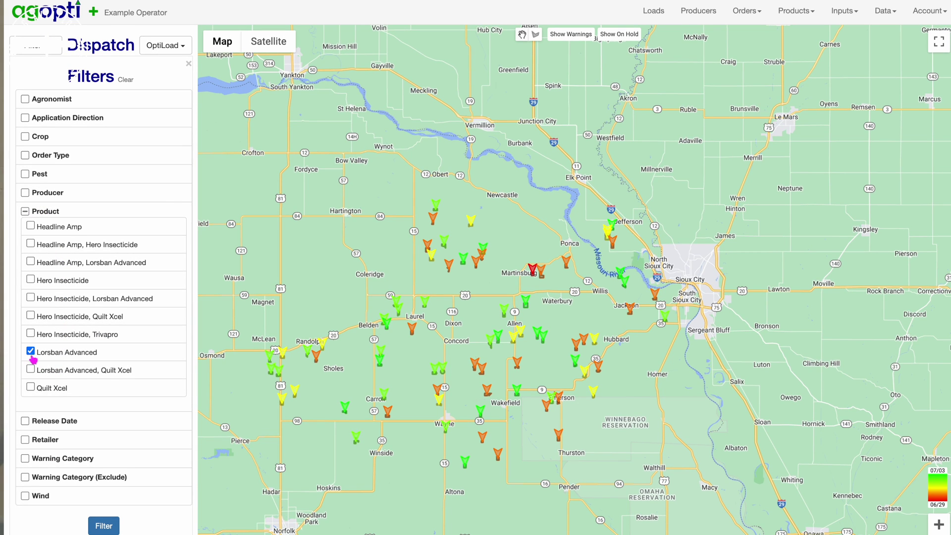
left_click(103, 526)
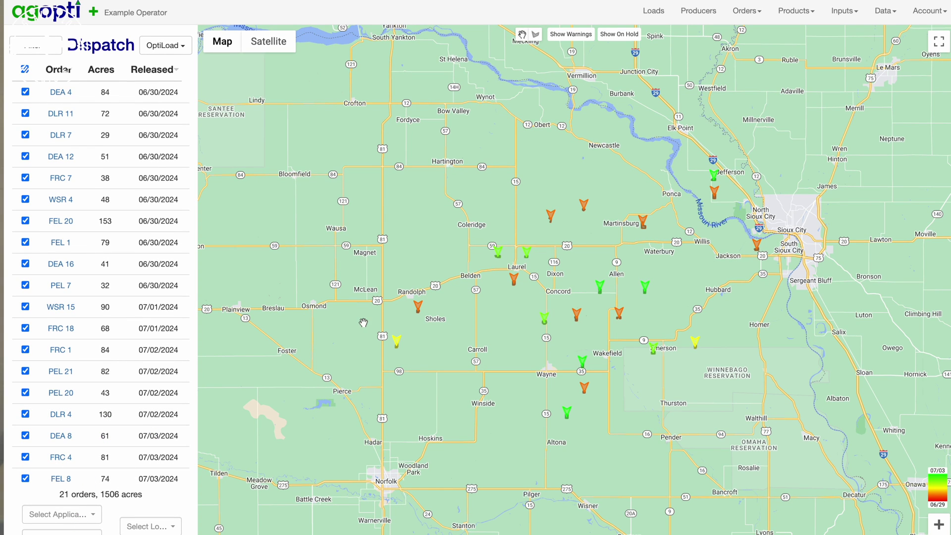
- Choose the applicator and load location for the dispatch
left_click(74, 515)
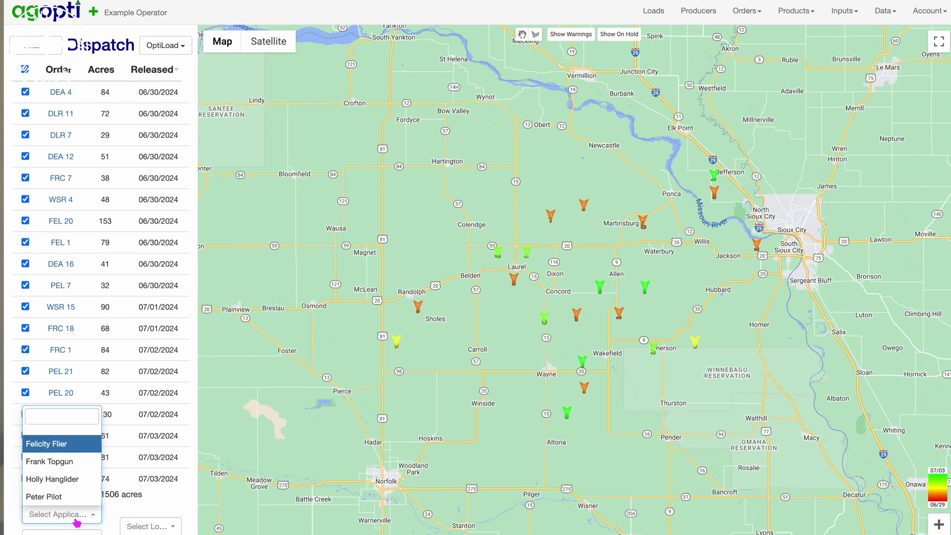
left_click(65, 493)
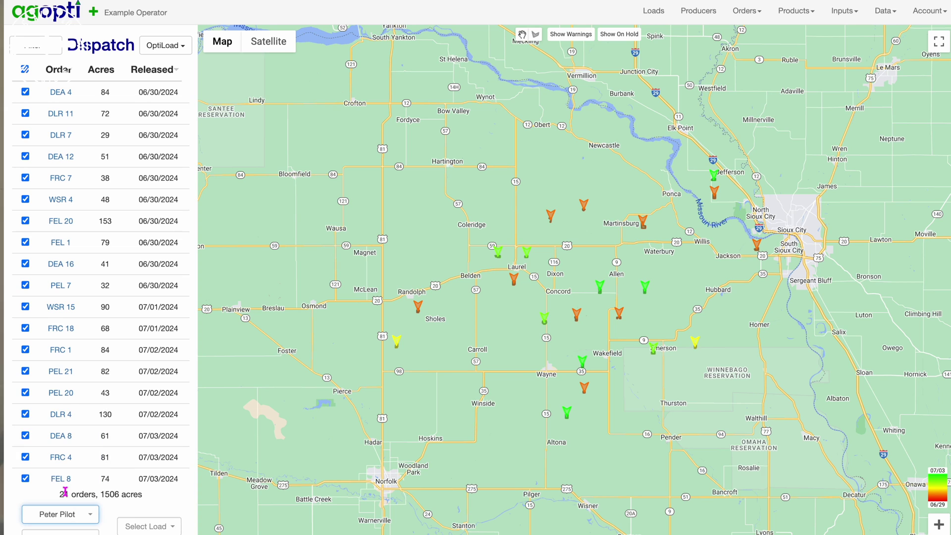
left_click(70, 531)
left_click(67, 513)
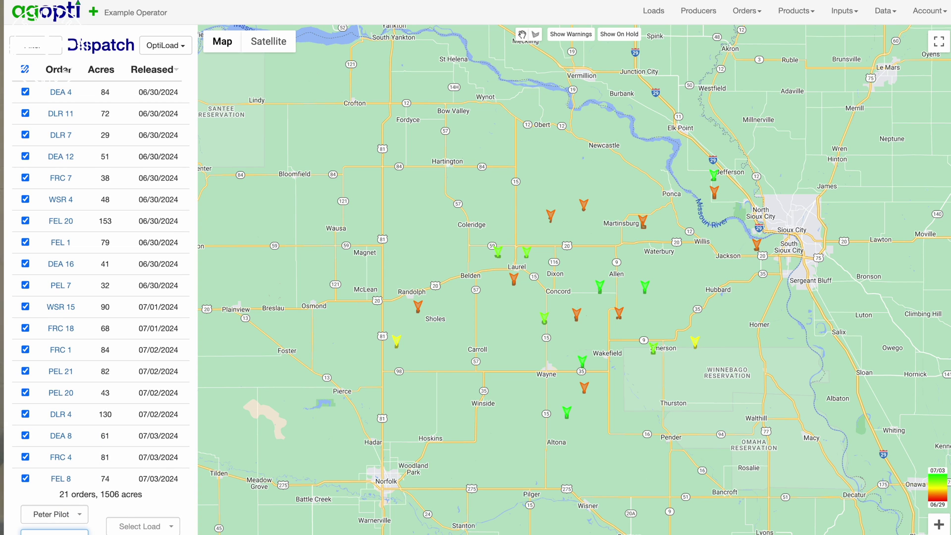
- Outline an area around Laurel and Wayne, keeping 10 orders totalling 741 acres
left_click_drag(525, 296, 495, 296)
left_click(536, 35)
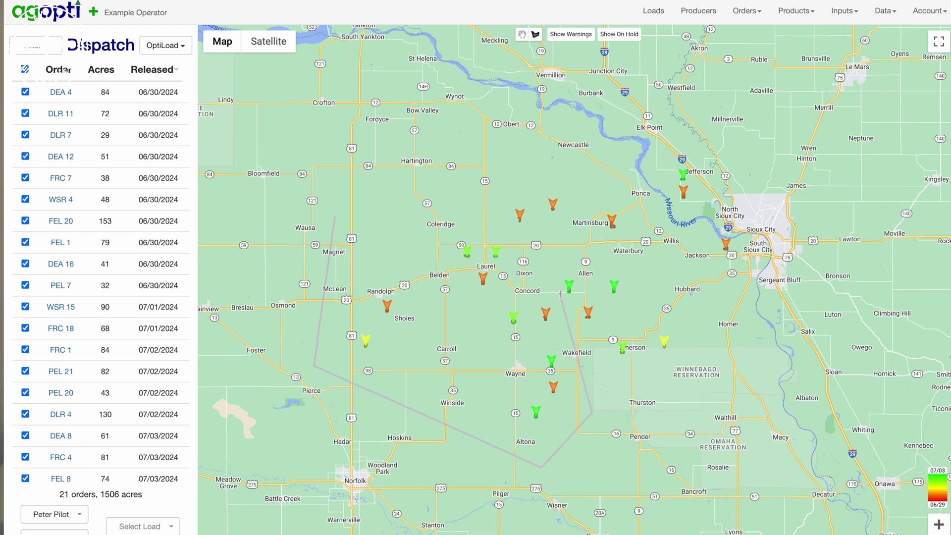
left_click(335, 221)
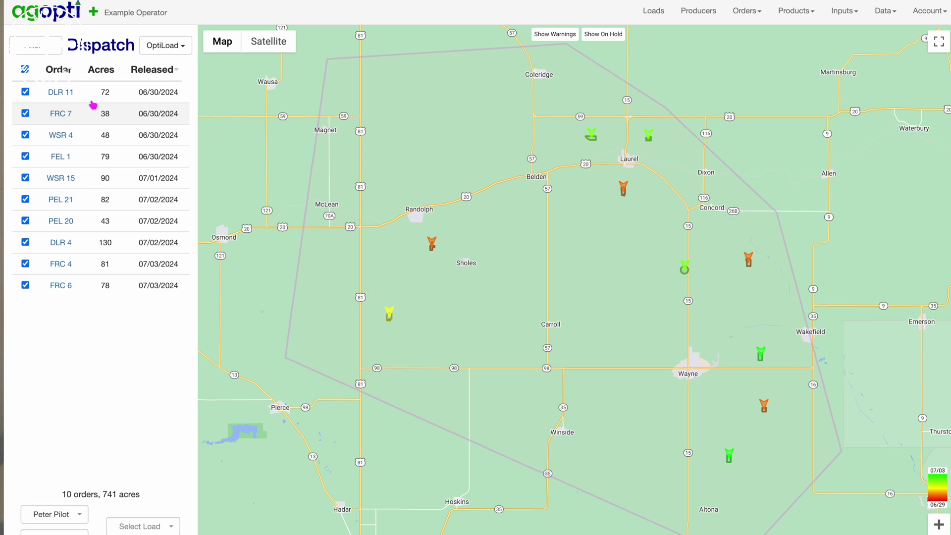
- Remove the Lorsban Advanced product filter and reapply the dispatch filters
left_click(49, 48)
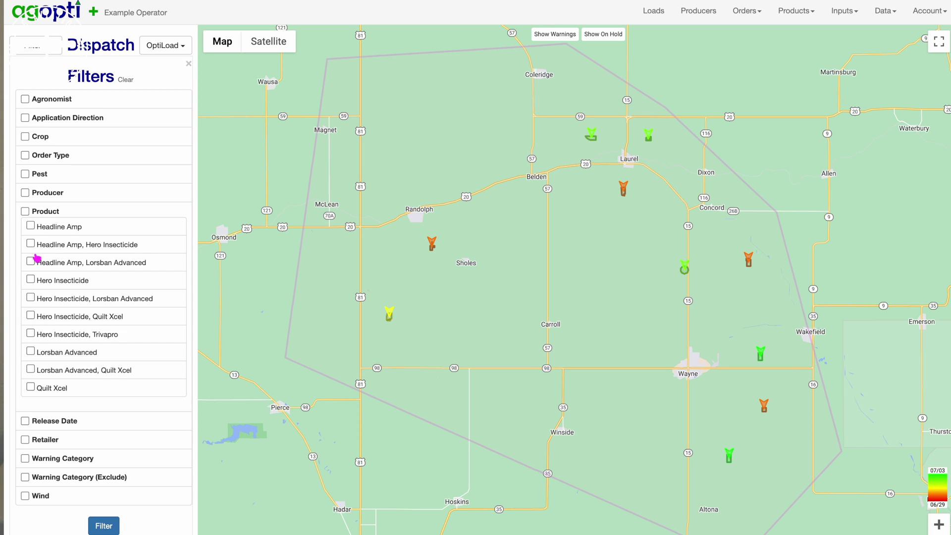
left_click(101, 527)
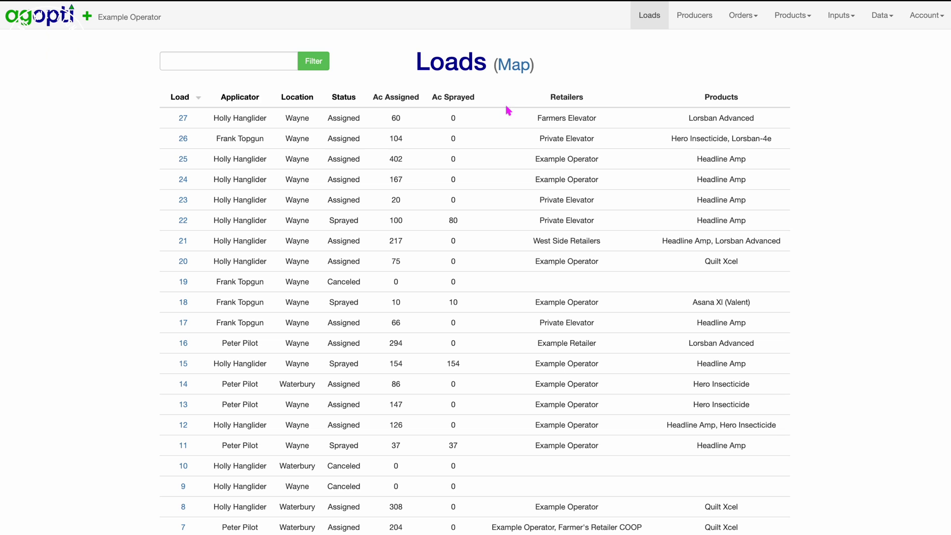
- Filter the loads list by 'wayne, sprayed'
left_click(263, 62)
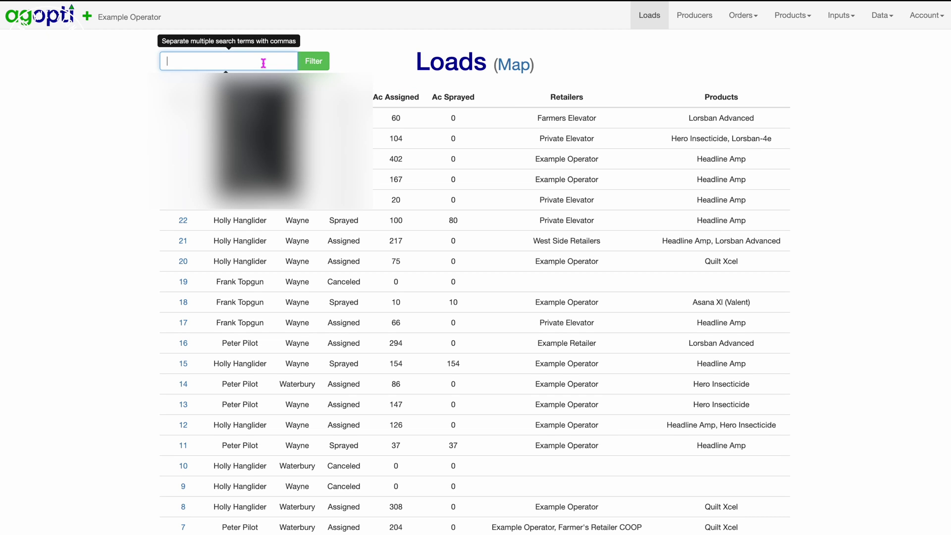
type("wayne")
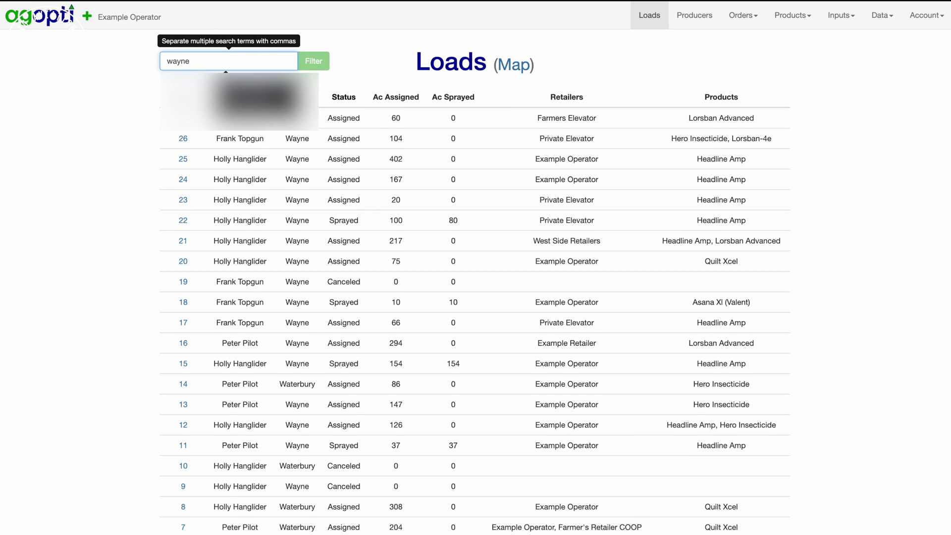
key("Return")
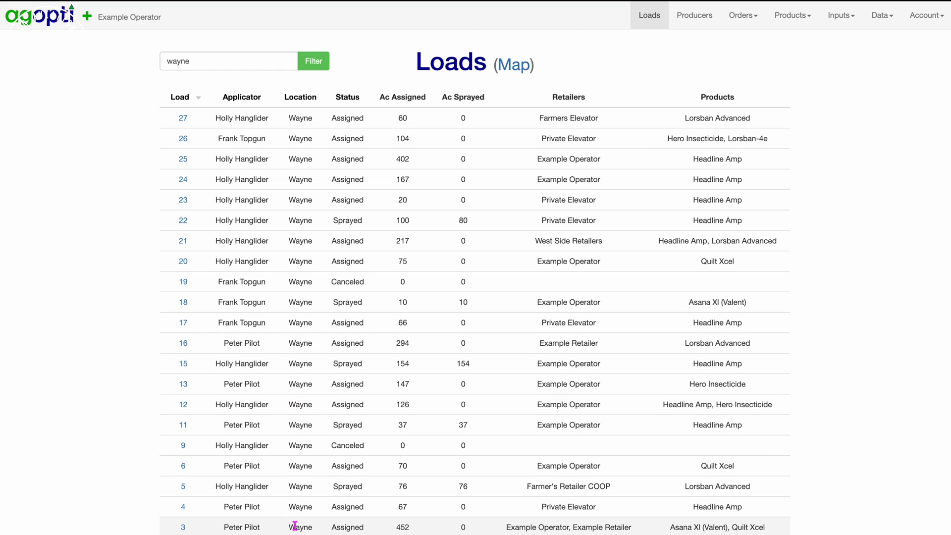
left_click(200, 63)
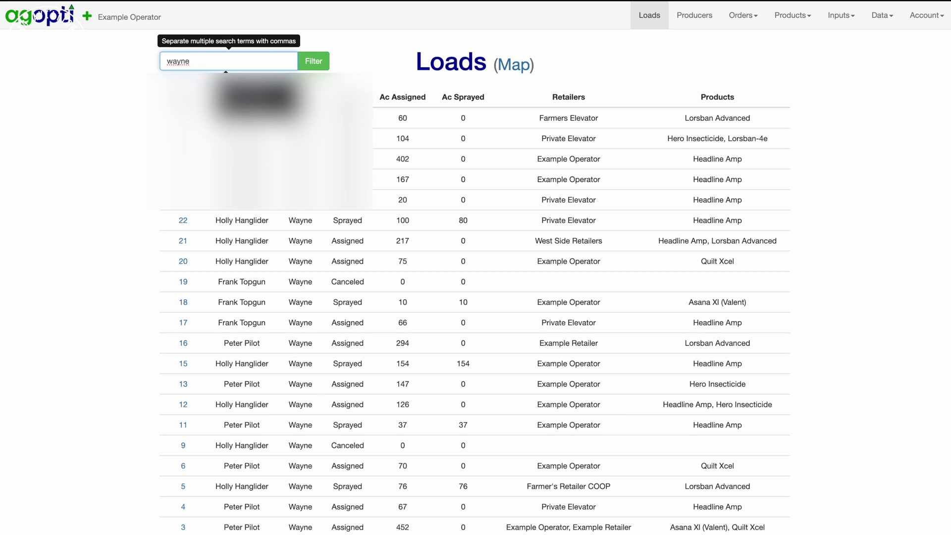
type(", sprayed")
key("Return")
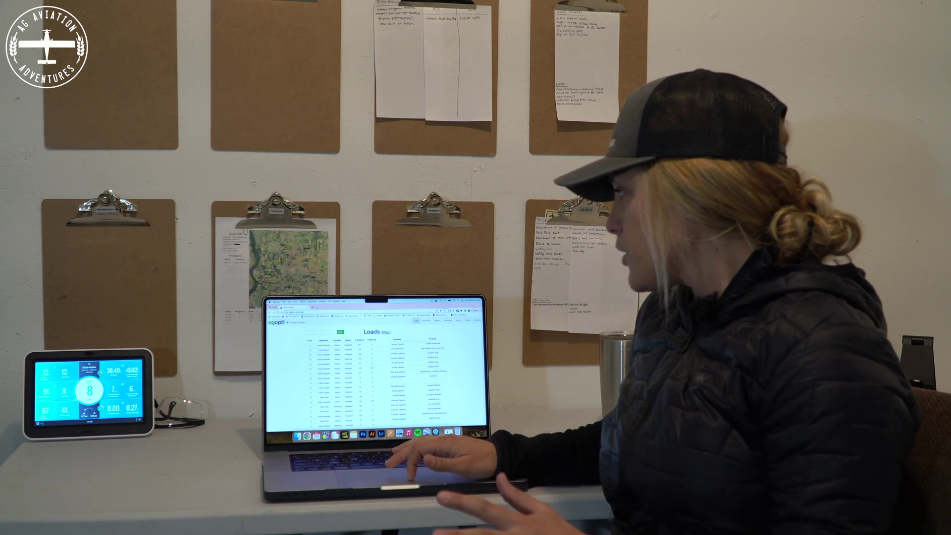
- Open the Load Overview Map and zoom in on the loads near Martinsburg
left_click(516, 62)
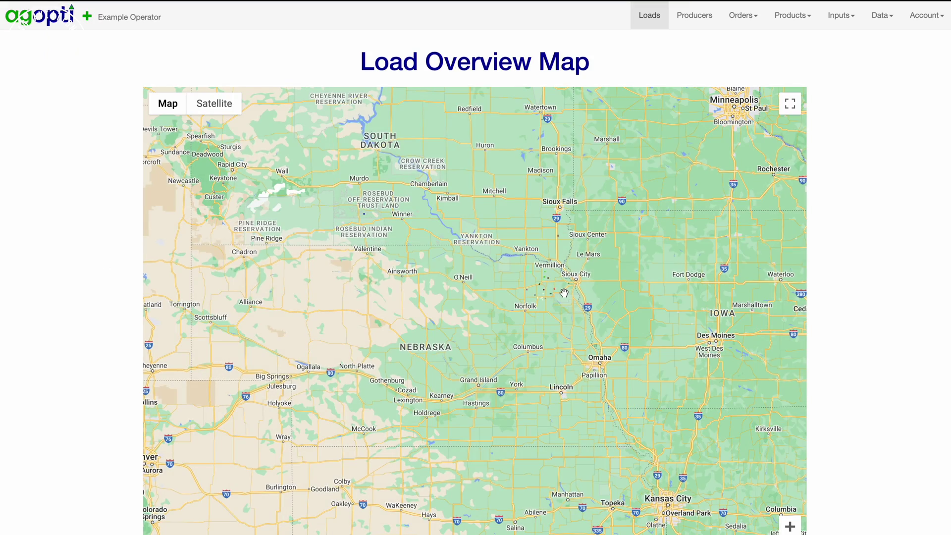
scroll(564, 293, "up", 5)
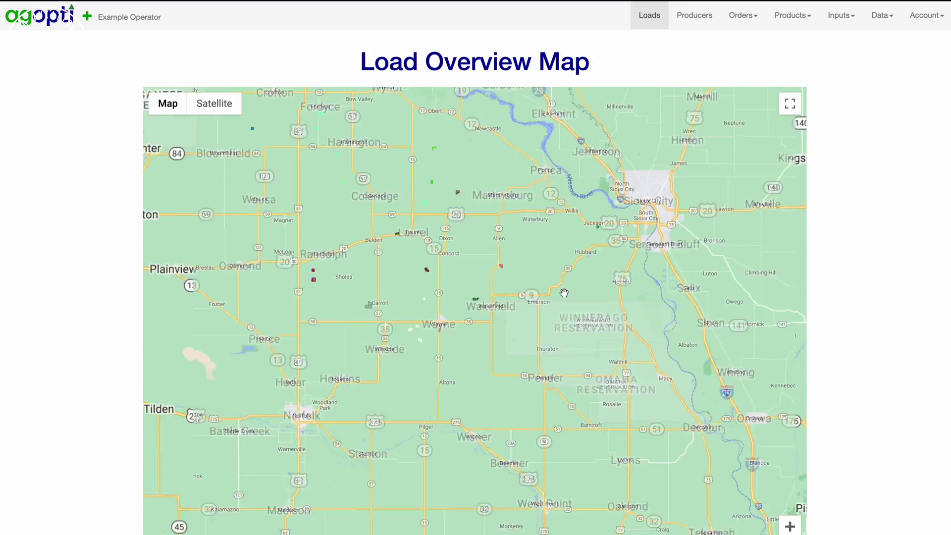
left_click_drag(520, 232, 572, 279)
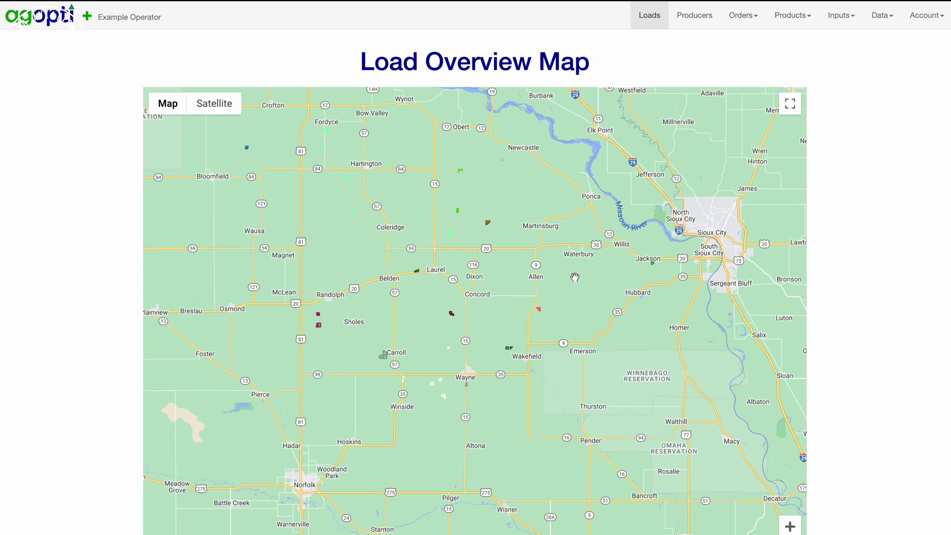
scroll(520, 231, "up", 1)
left_click_drag(519, 232, 617, 230)
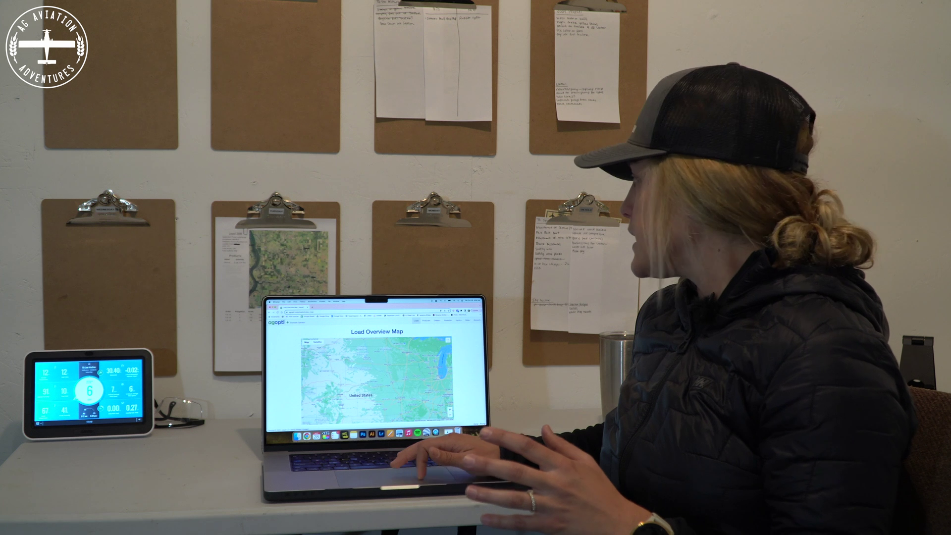
- Open Data > Summary and scroll through its acreage charts and status and retailer tables
left_click(461, 329)
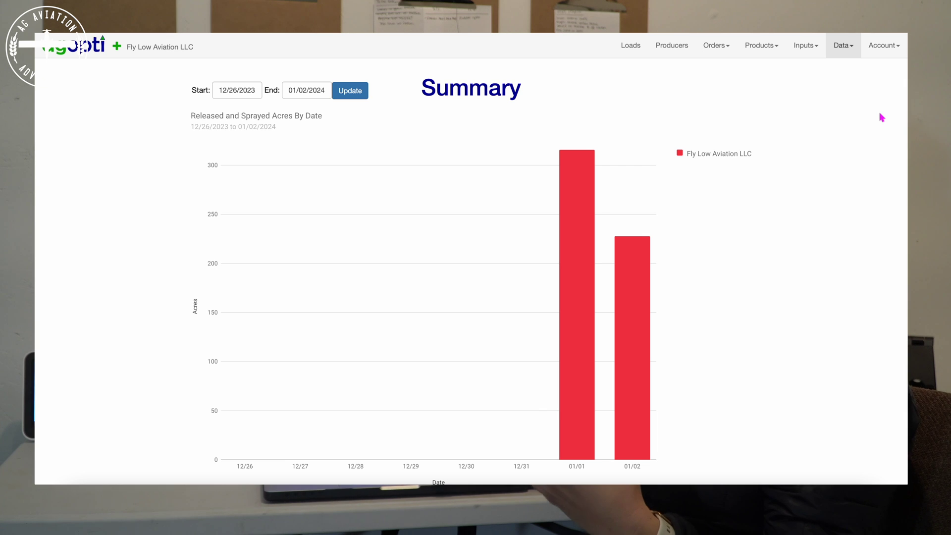
scroll(881, 117, "down", 3)
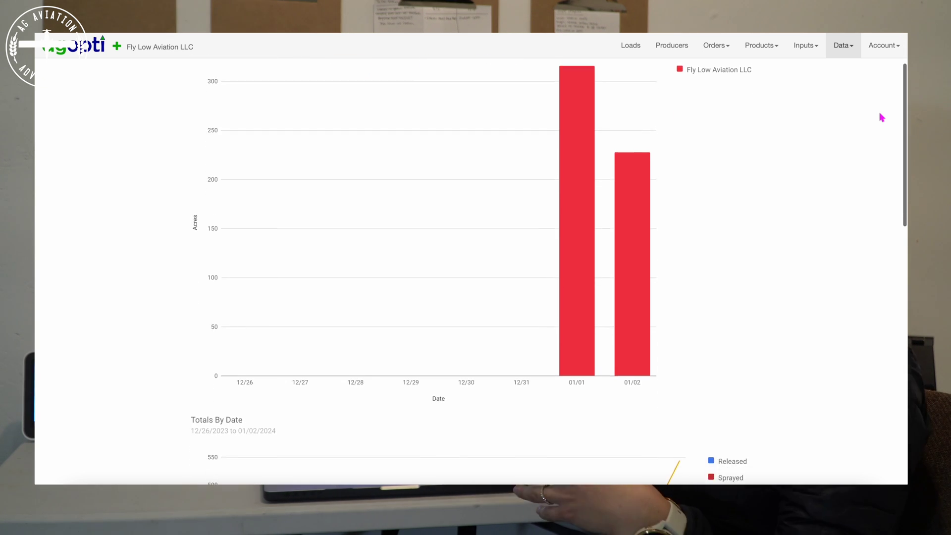
scroll(881, 118, "down", 5)
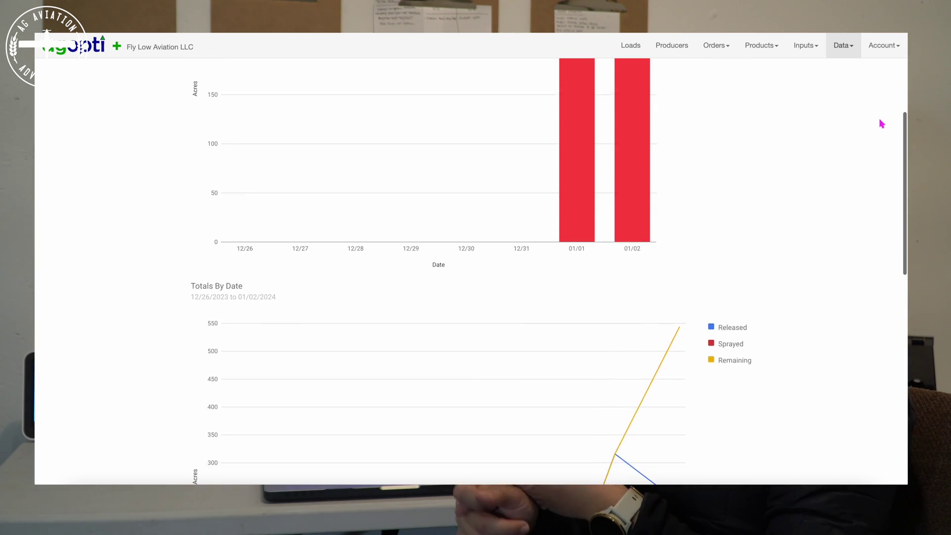
scroll(882, 124, "down", 5)
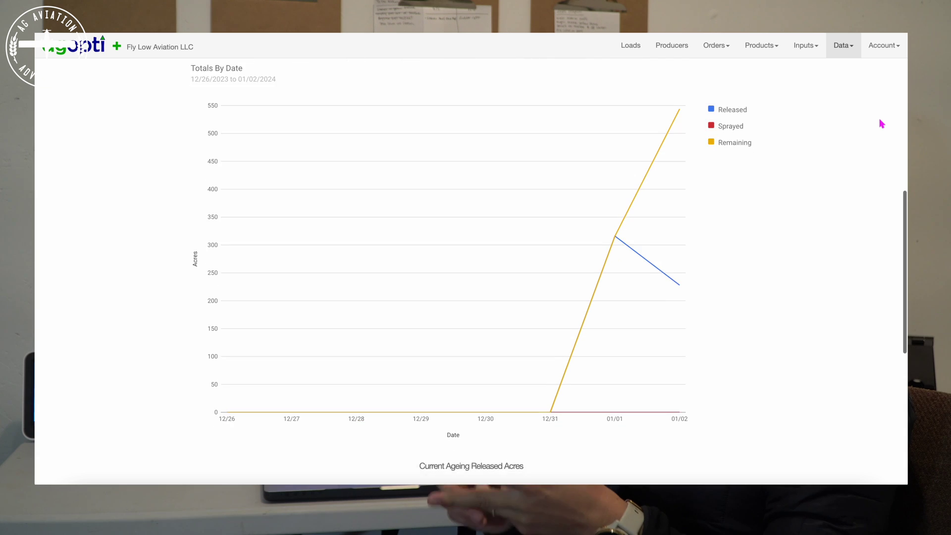
scroll(882, 124, "down", 3)
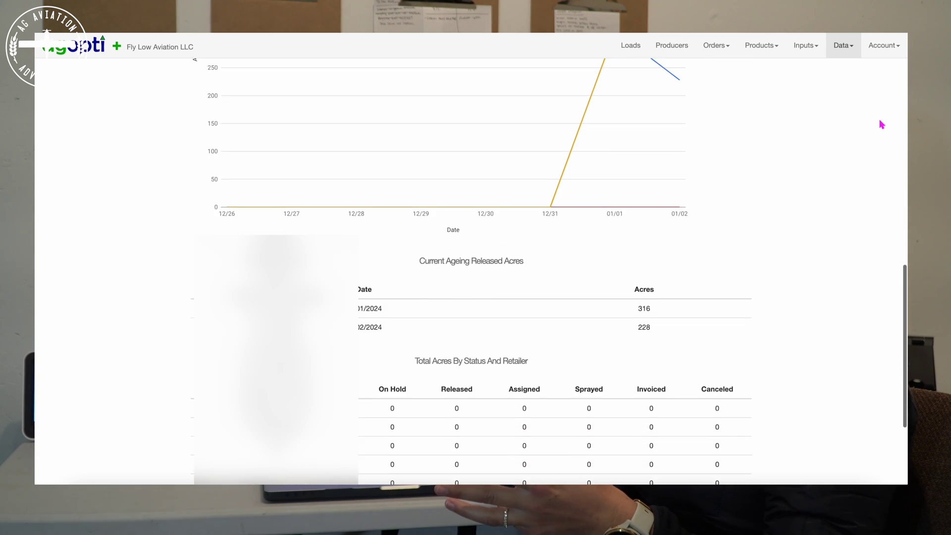
scroll(881, 124, "down", 3)
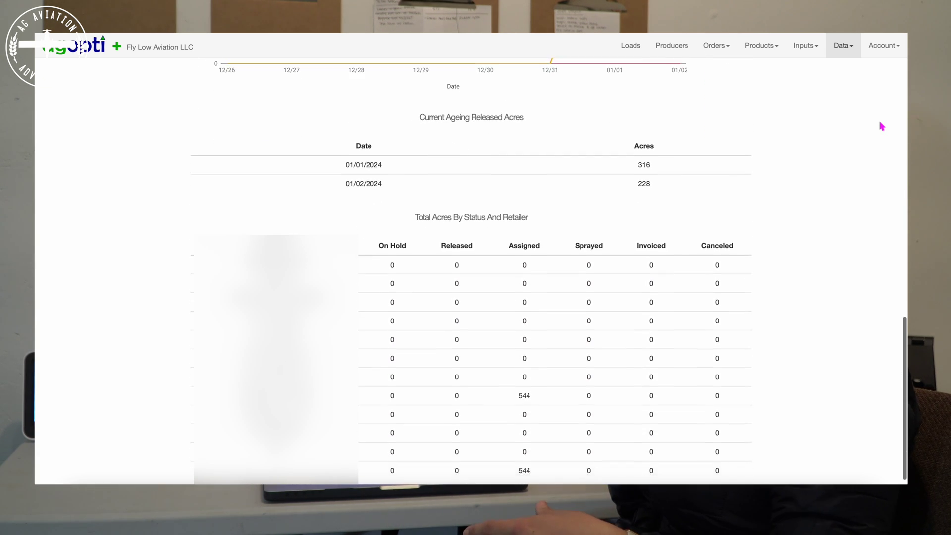